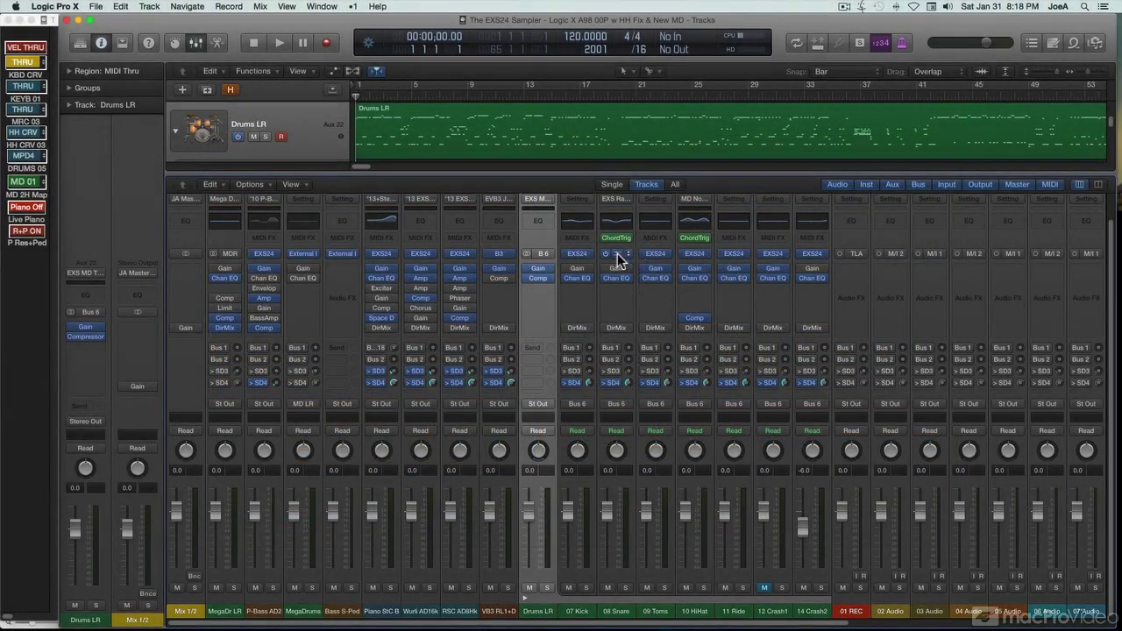
Step: Open the 08 Snare channel's EXS24 sampler and its Instrument Editor listing the snare zones
{"action": "left_click", "coordinate": [617, 255]}
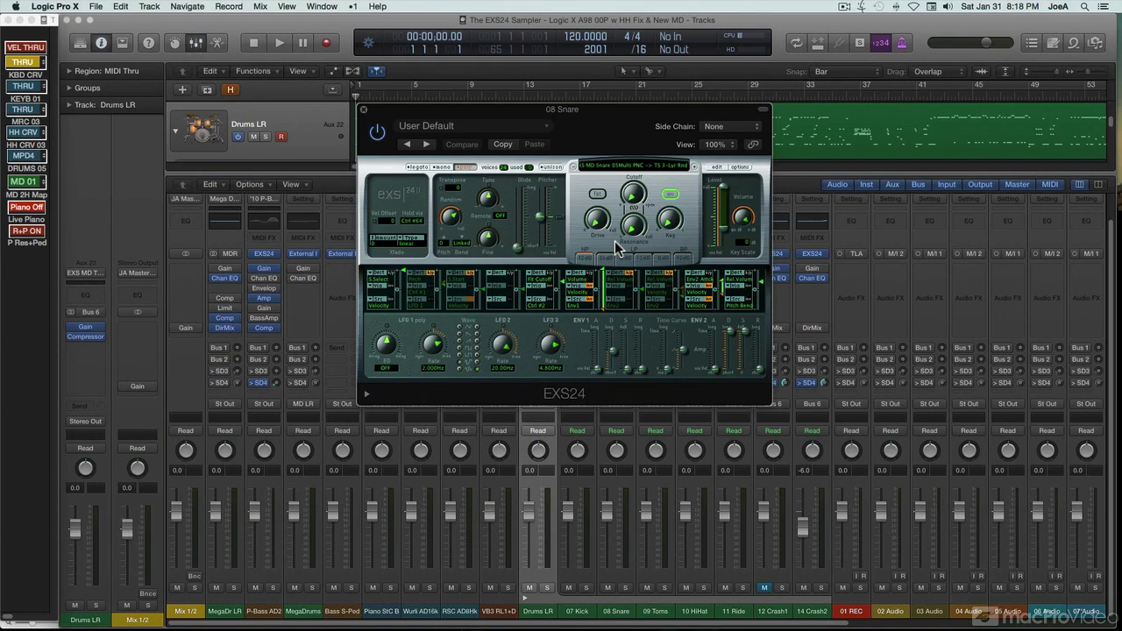
{"action": "left_click", "coordinate": [716, 167]}
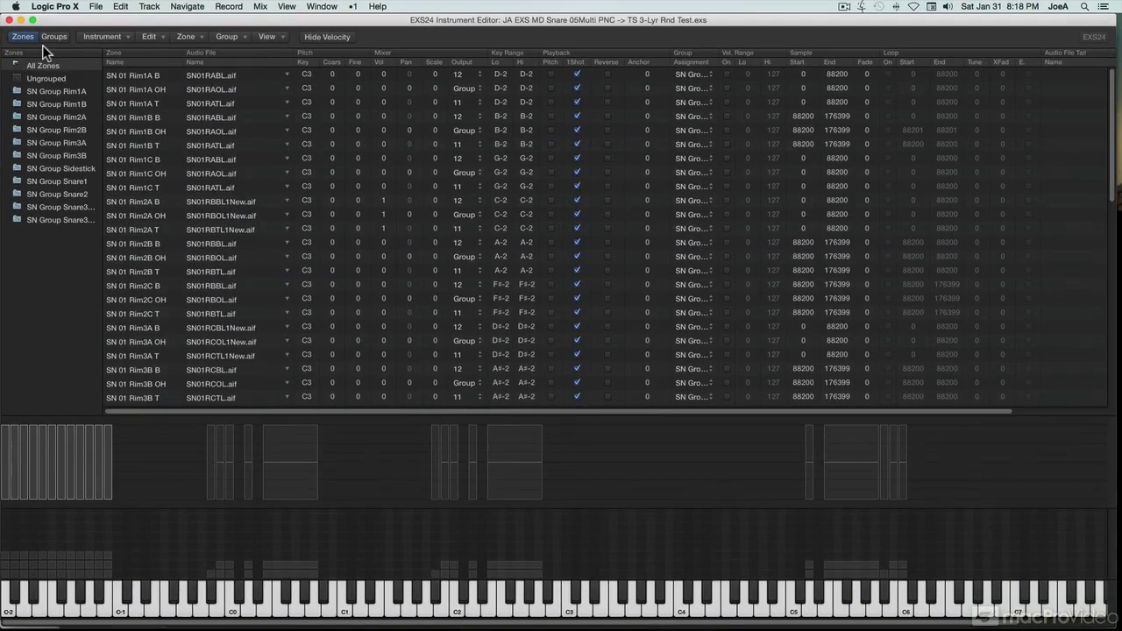
Step: Close the full-screen snare Instrument Editor, returning to the 08 Snare EXS24 window
{"action": "double_click", "coordinate": [86, 20]}
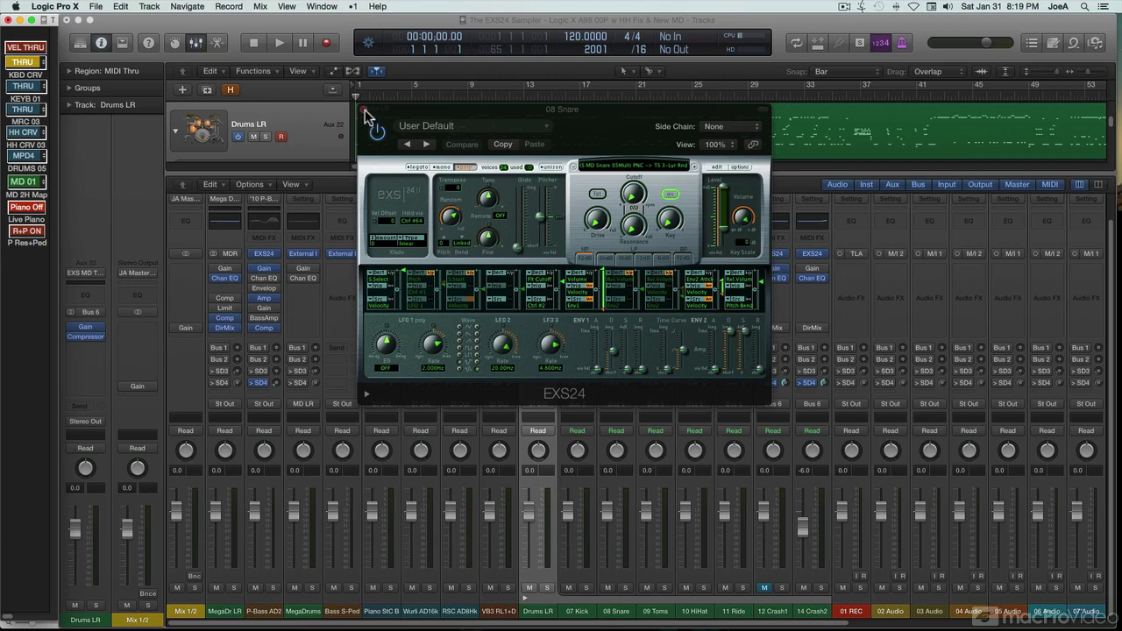
Step: Close and reopen the 08 Snare EXS24 window, then bring its Instrument Editor back up
{"action": "left_click", "coordinate": [365, 109]}
{"action": "mouse_move", "coordinate": [629, 246]}
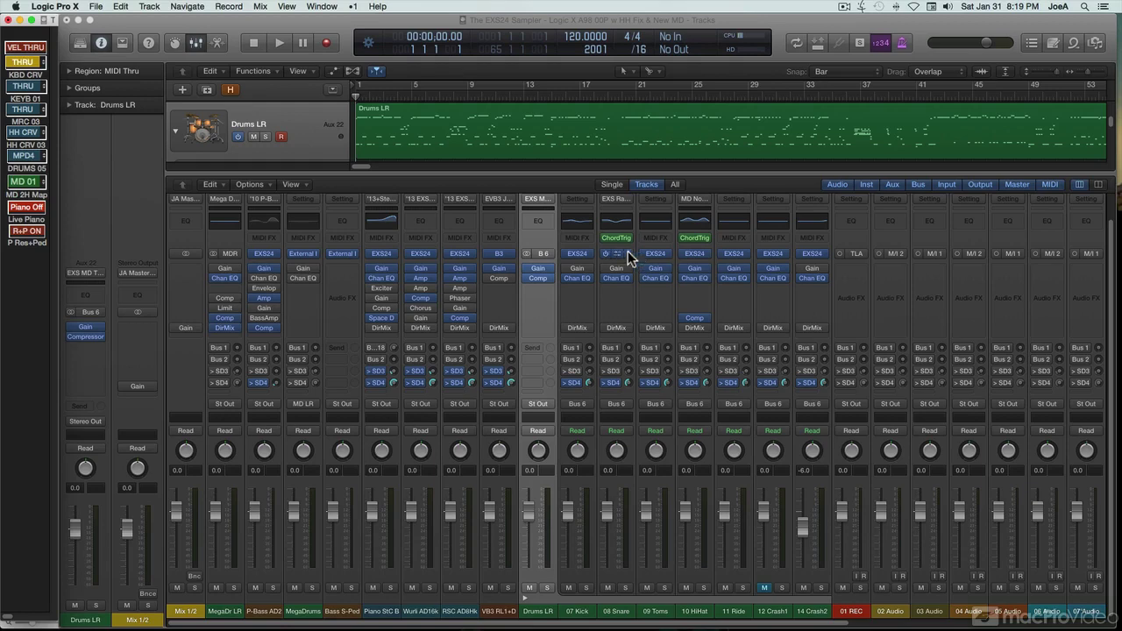
{"action": "left_click", "coordinate": [617, 251]}
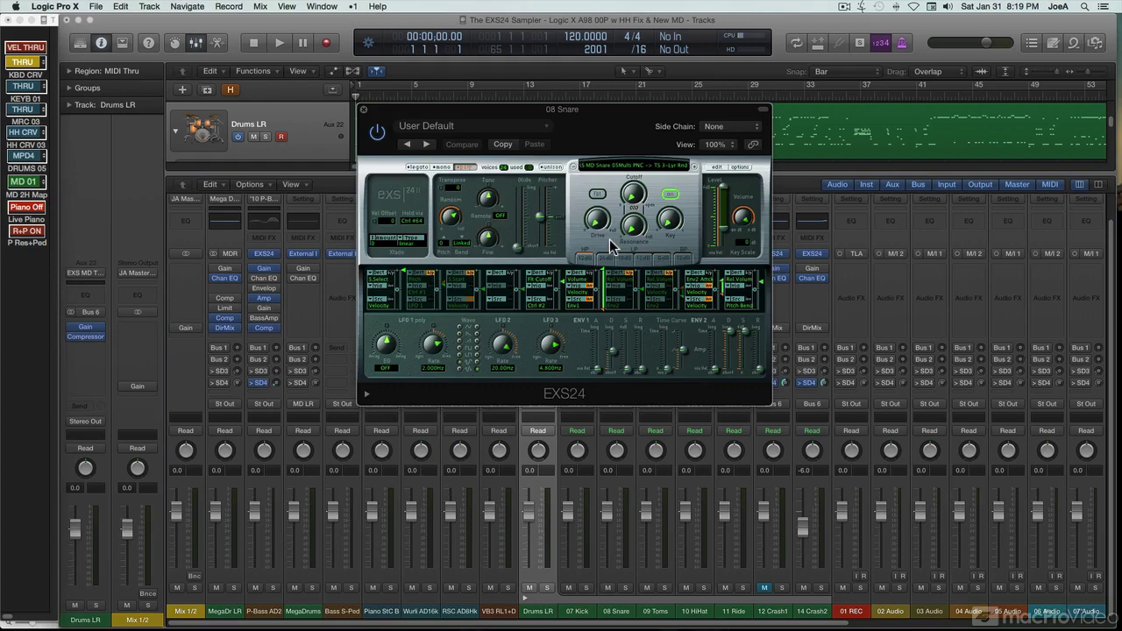
{"action": "left_click", "coordinate": [713, 166]}
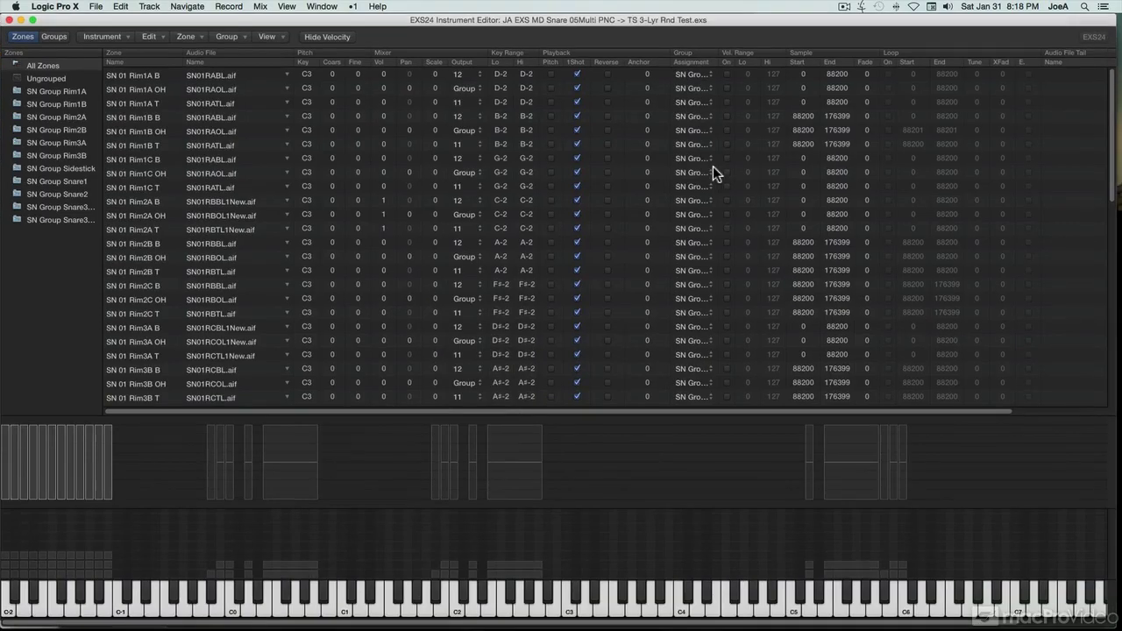
Step: Check the Instrument menu, preview the SN01RABL.aif zone waveform, then close the Instrument Editor
{"action": "left_click", "coordinate": [125, 39]}
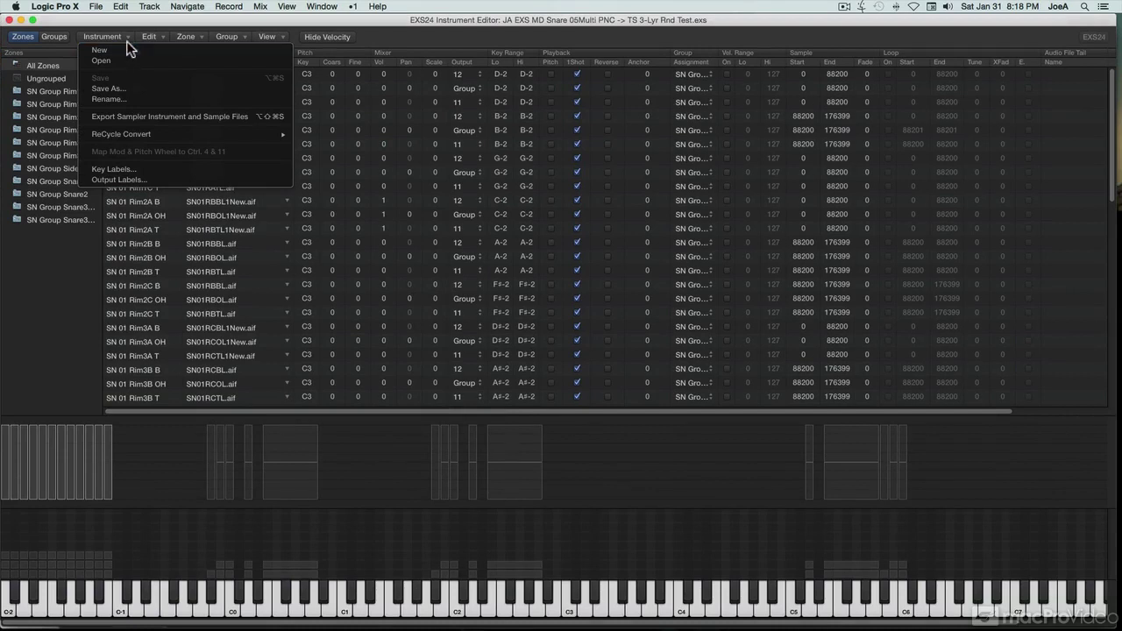
{"action": "left_click", "coordinate": [126, 37]}
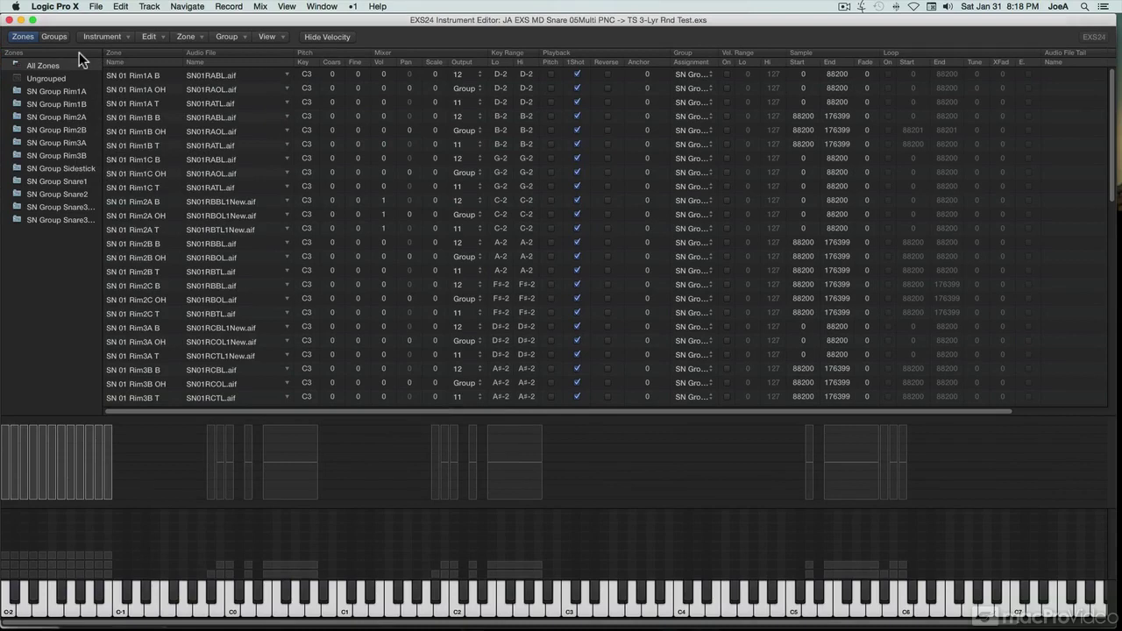
{"action": "double_click", "coordinate": [201, 79]}
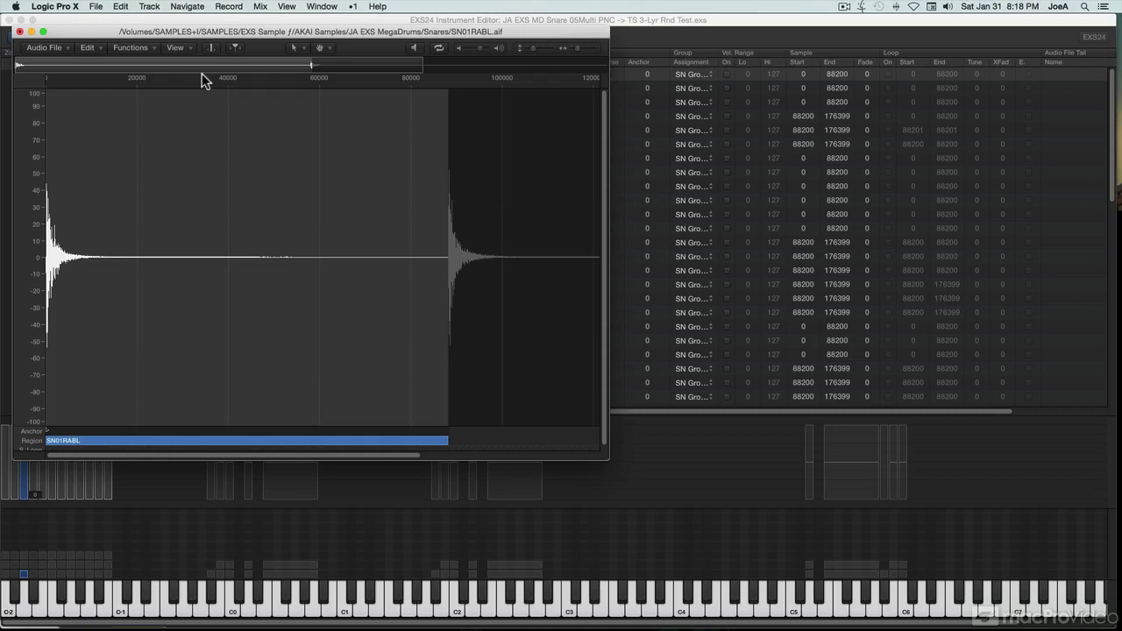
{"action": "left_click", "coordinate": [21, 32]}
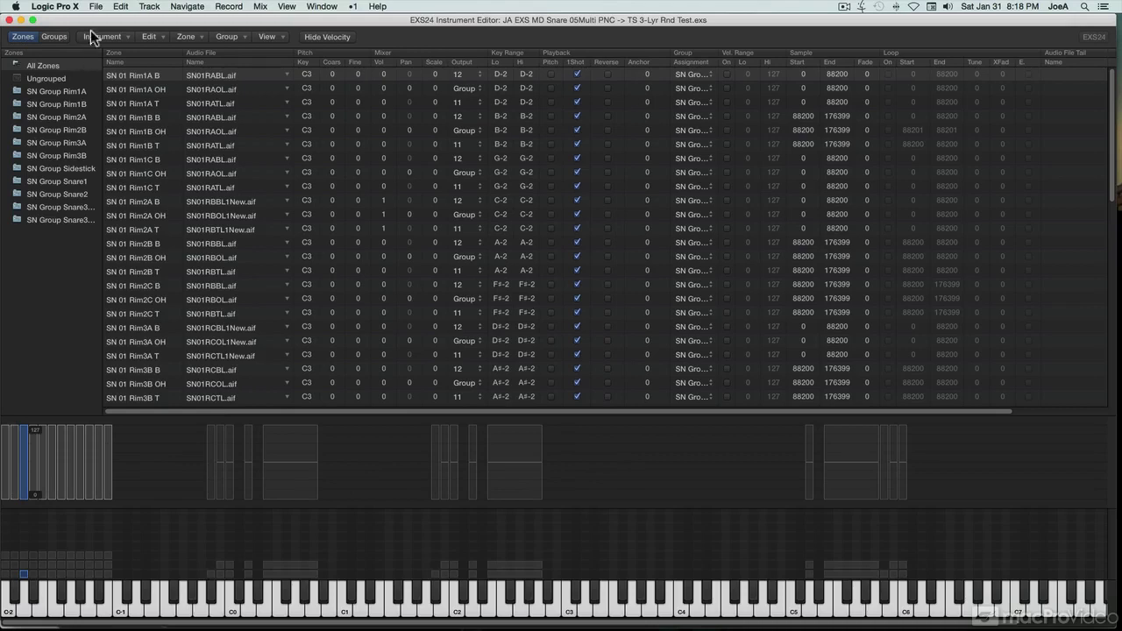
{"action": "key", "text": "super+w"}
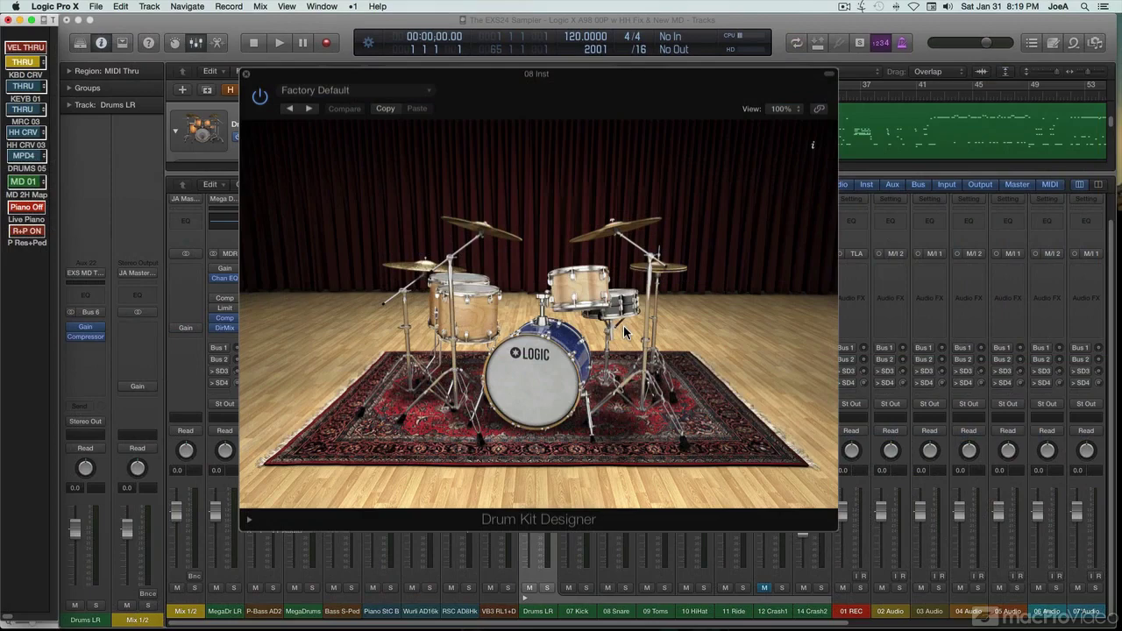
Step: Show then hide the Drum Kit Designer snare choices, and reopen the 08 Snare EXS24 window
{"action": "left_click", "coordinate": [624, 312]}
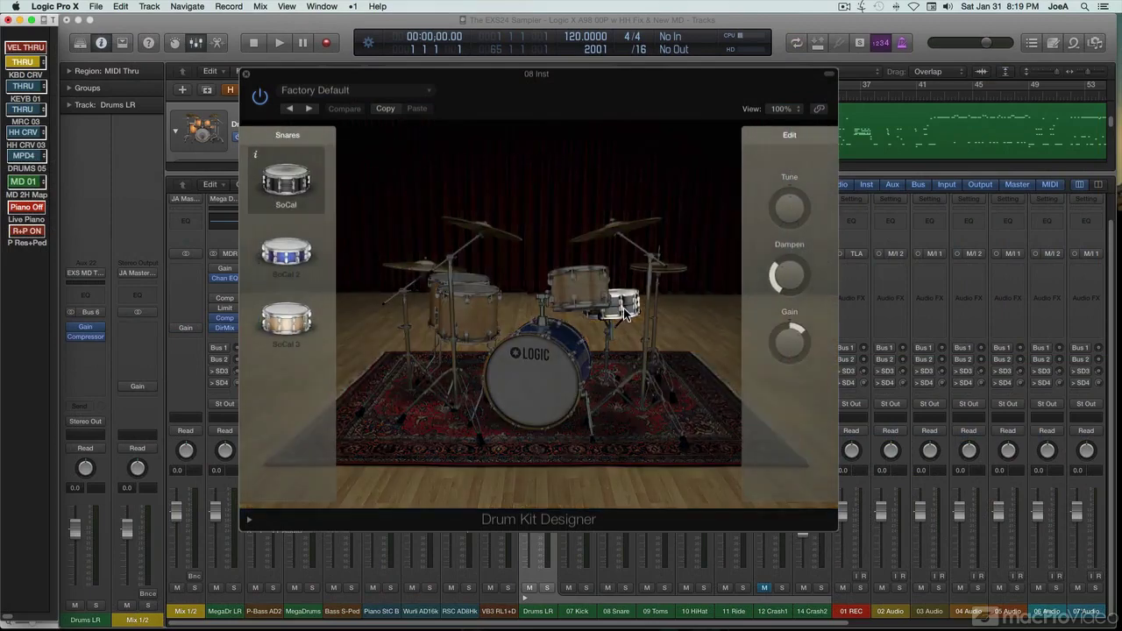
{"action": "left_click", "coordinate": [626, 329]}
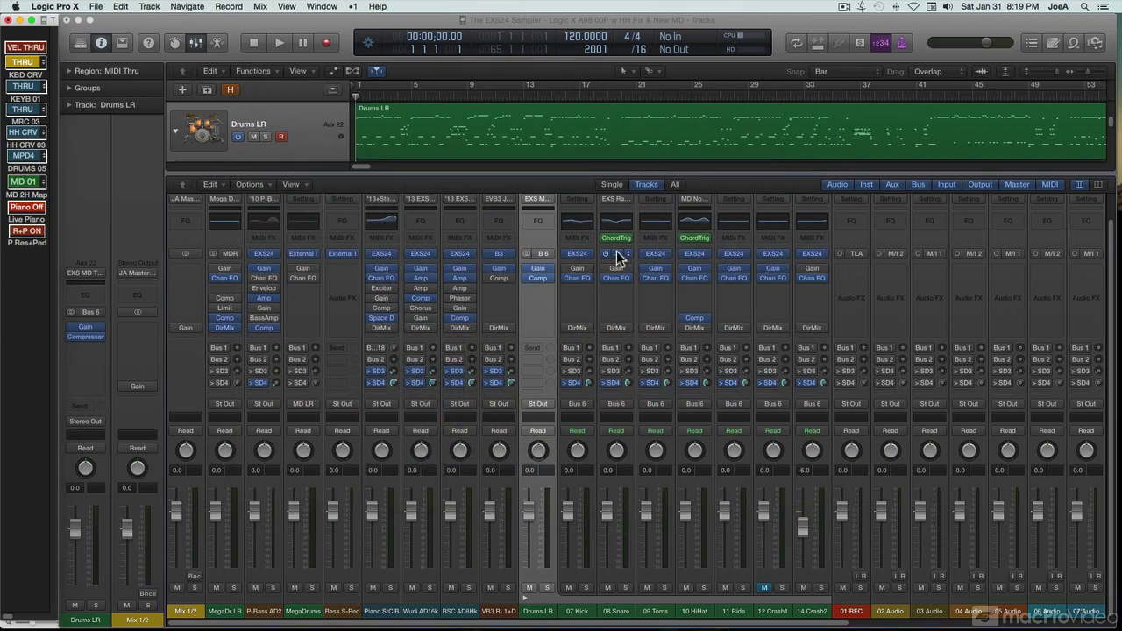
{"action": "left_click", "coordinate": [616, 253]}
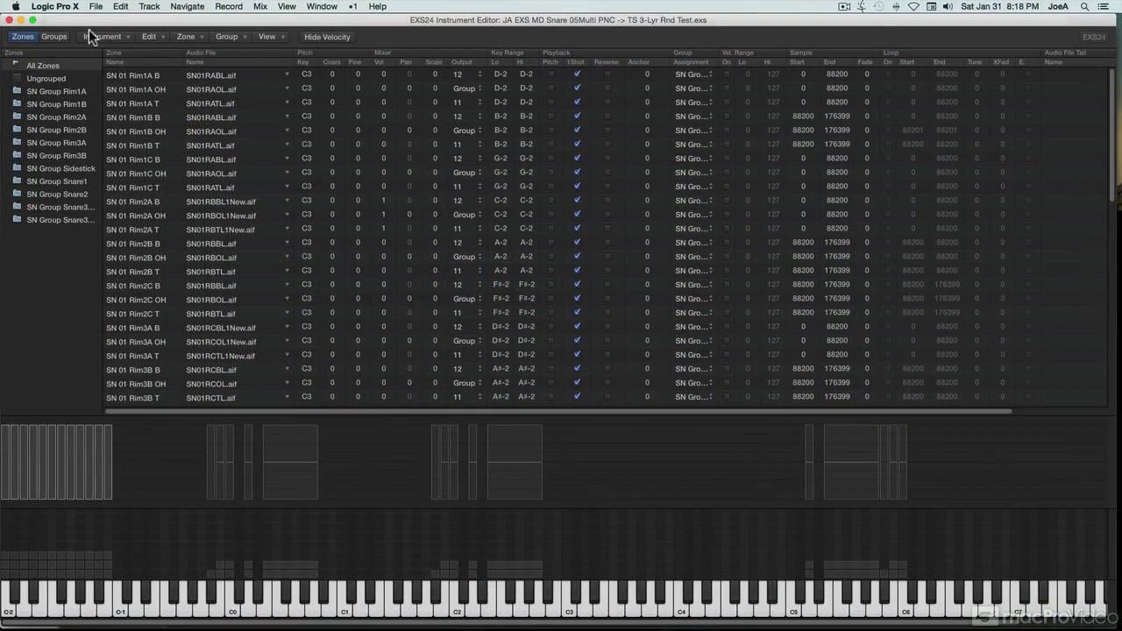
Step: Switch the Instrument Editor between Groups and Zones, ending on the snare's Groups table
{"action": "left_click", "coordinate": [50, 37]}
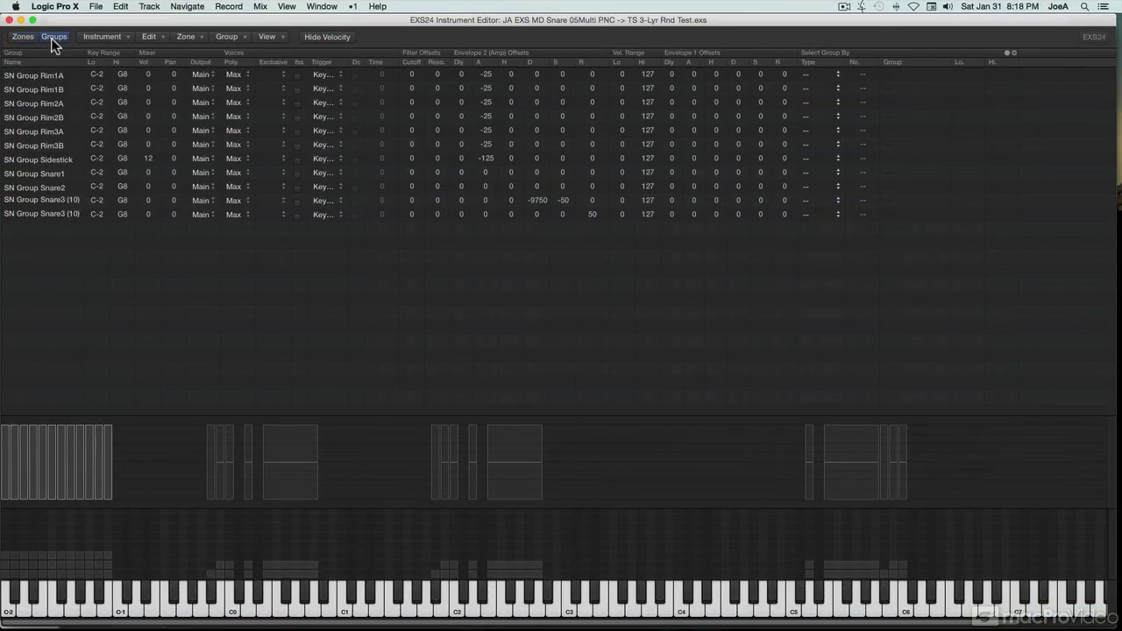
{"action": "left_click", "coordinate": [35, 38]}
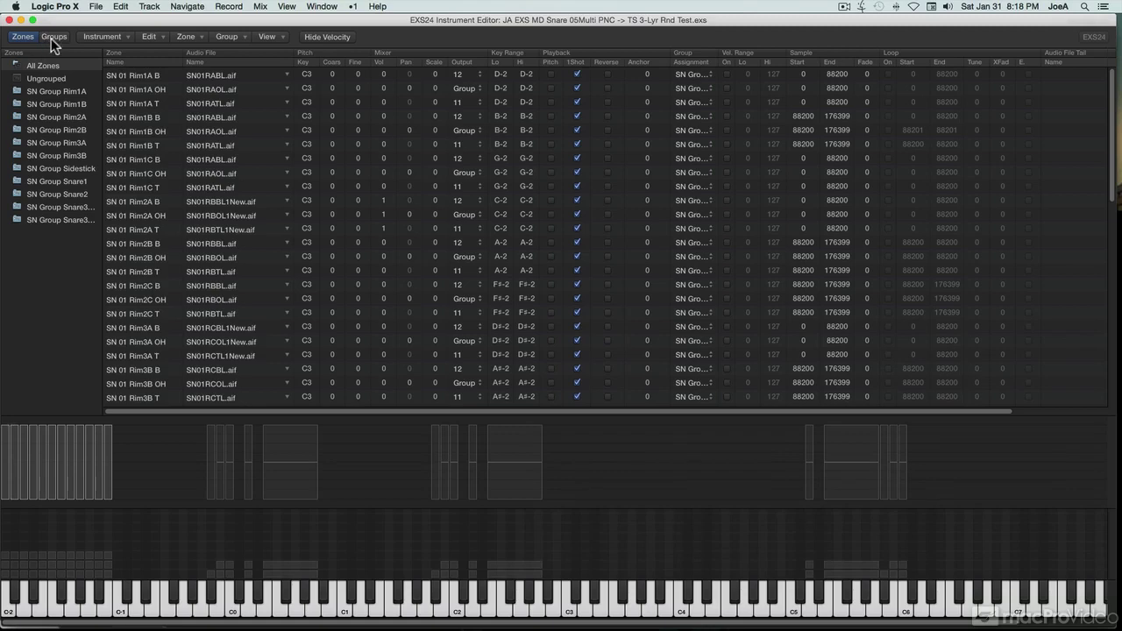
{"action": "left_click", "coordinate": [51, 38]}
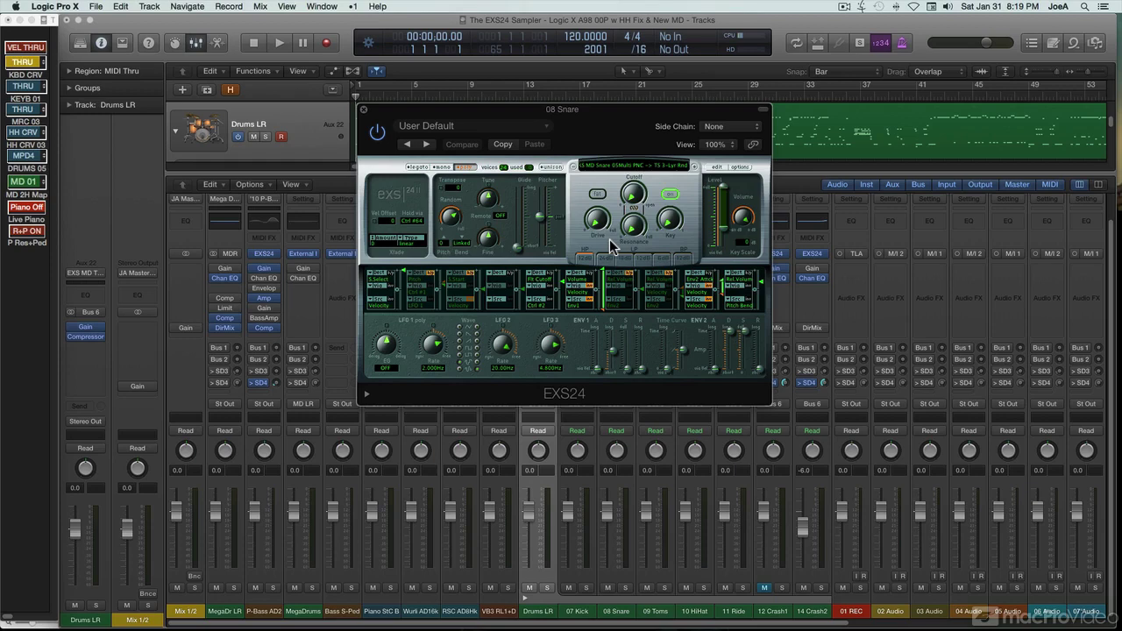
Step: Close and reopen the 08 Snare EXS24 window, then open its editor on the Groups view
{"action": "left_click", "coordinate": [365, 111]}
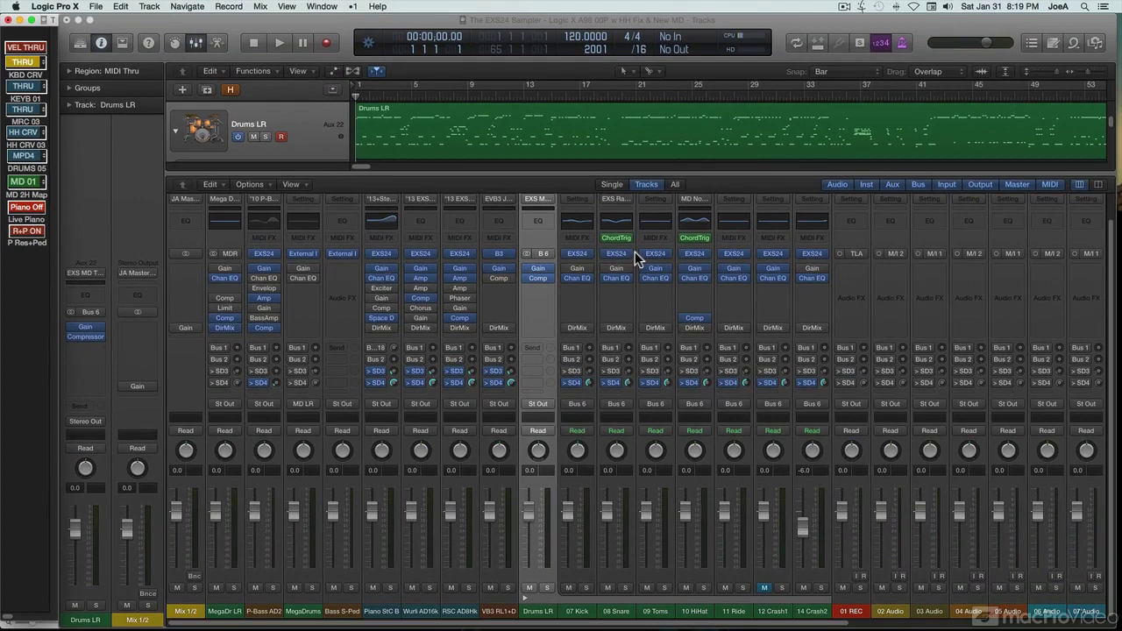
{"action": "left_click", "coordinate": [617, 252]}
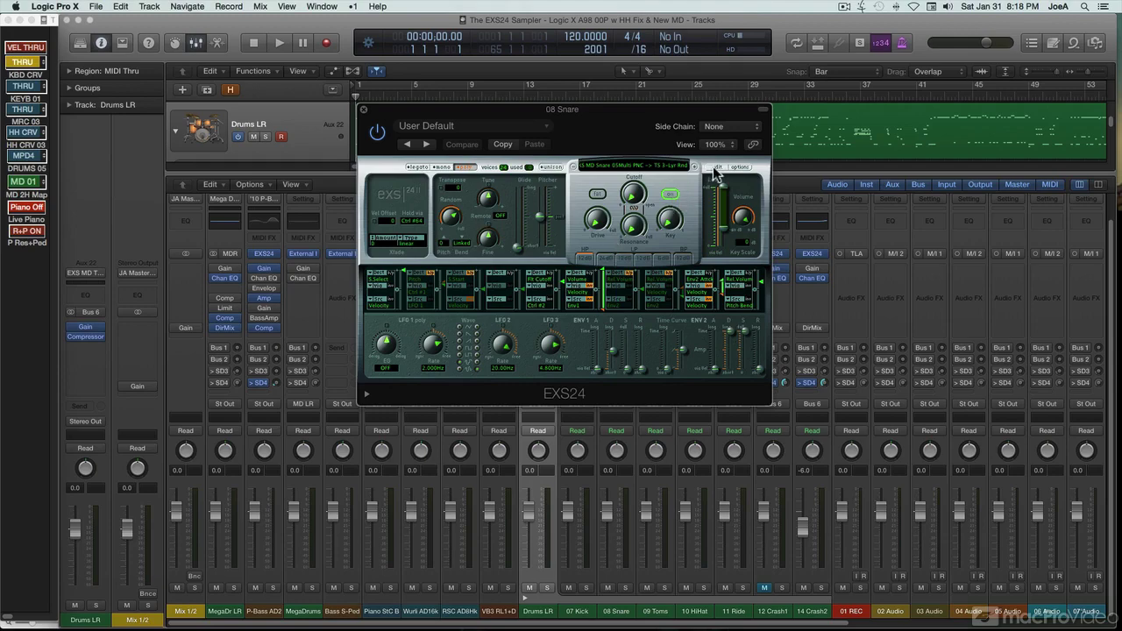
{"action": "left_click", "coordinate": [716, 168]}
{"action": "left_click", "coordinate": [53, 37]}
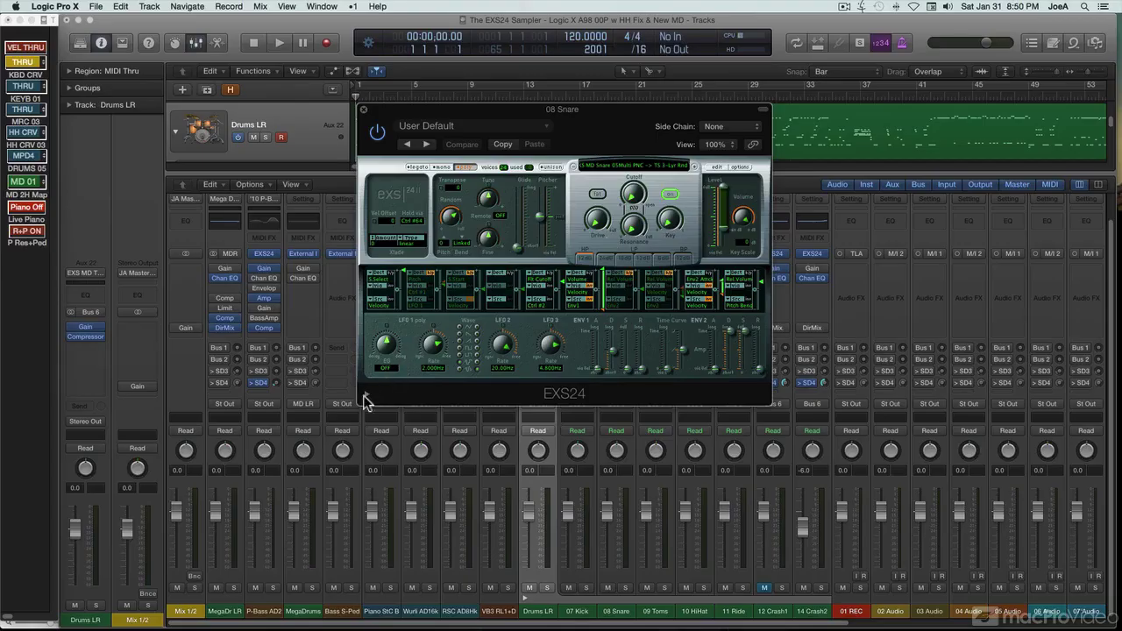
Step: Toggle the EXS24 extended parameters, then switch the Instrument Editor between Groups and Zones, ending on Zones
{"action": "left_click", "coordinate": [366, 397]}
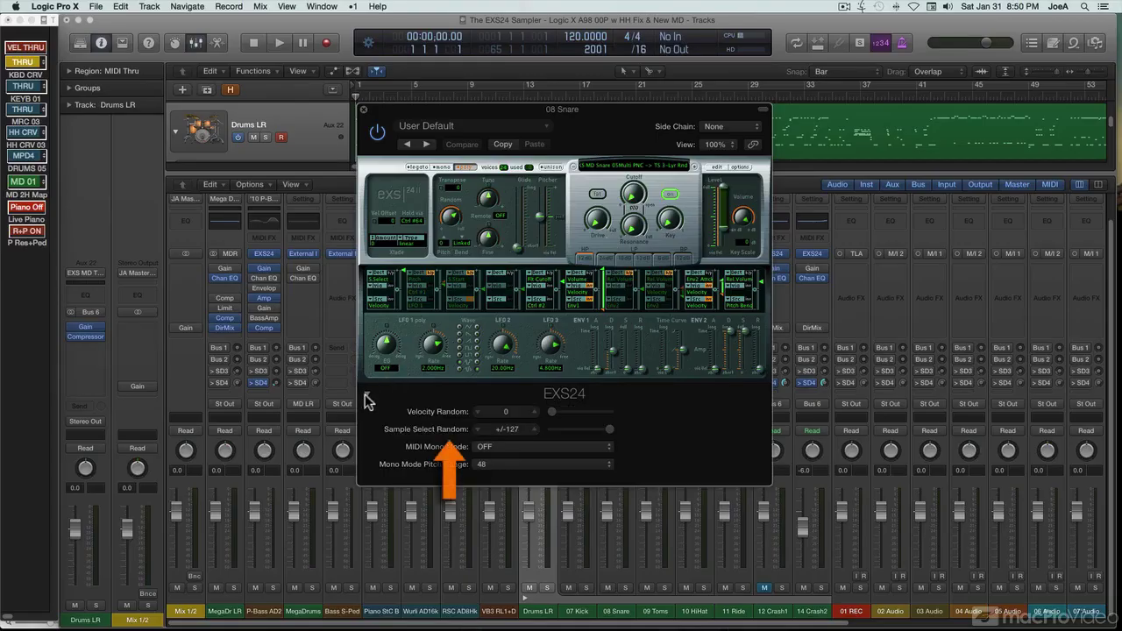
{"action": "left_click", "coordinate": [367, 397]}
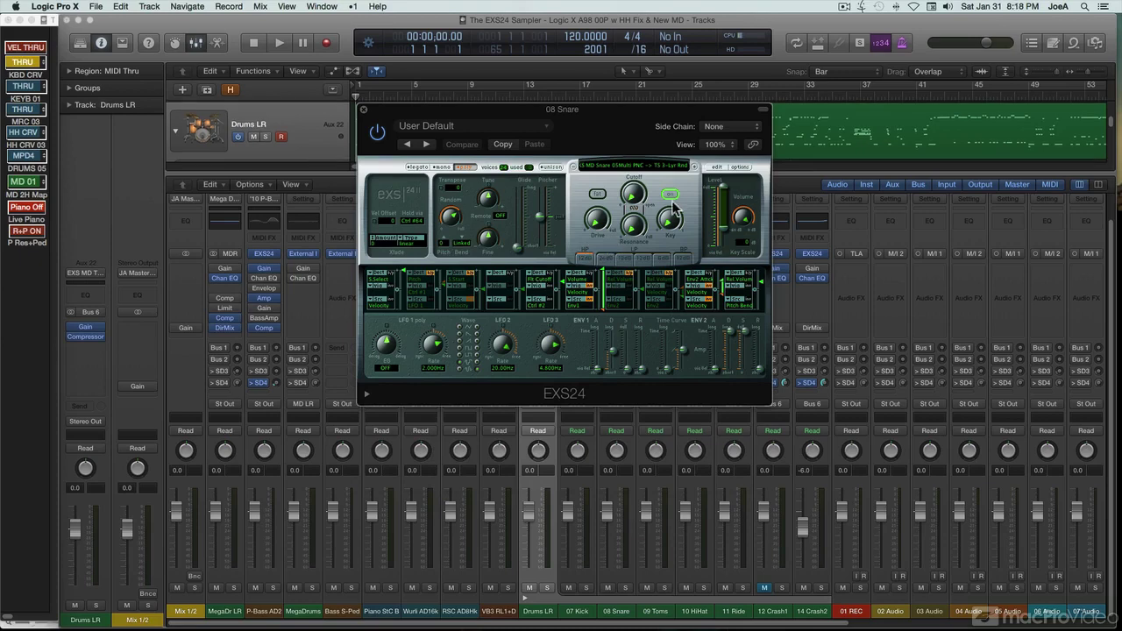
{"action": "left_click", "coordinate": [715, 167]}
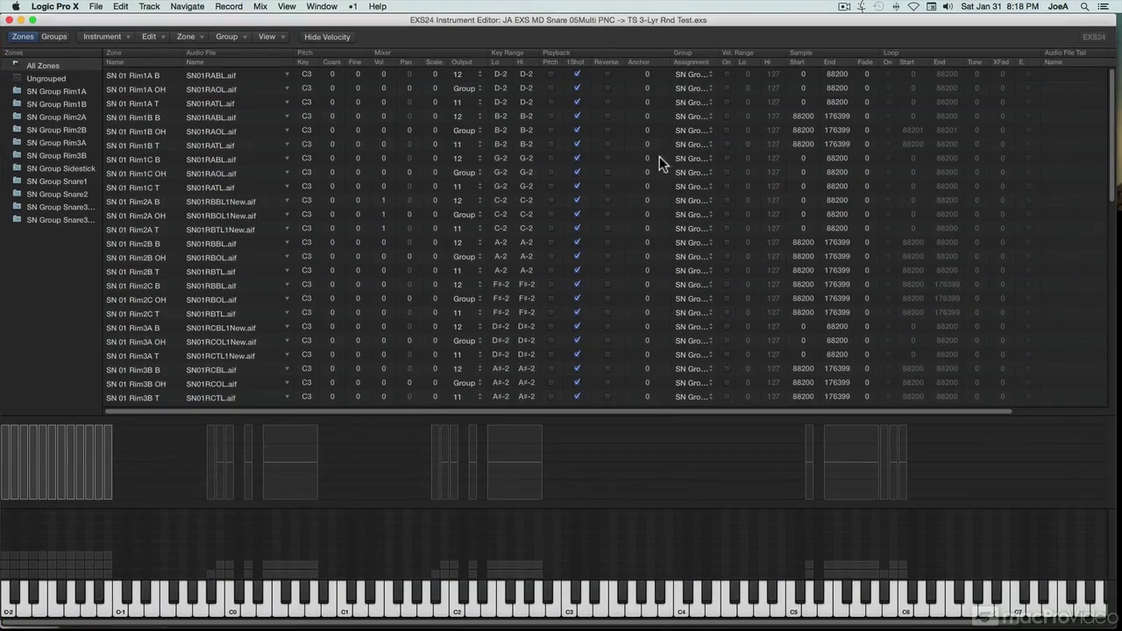
{"action": "left_click", "coordinate": [51, 37]}
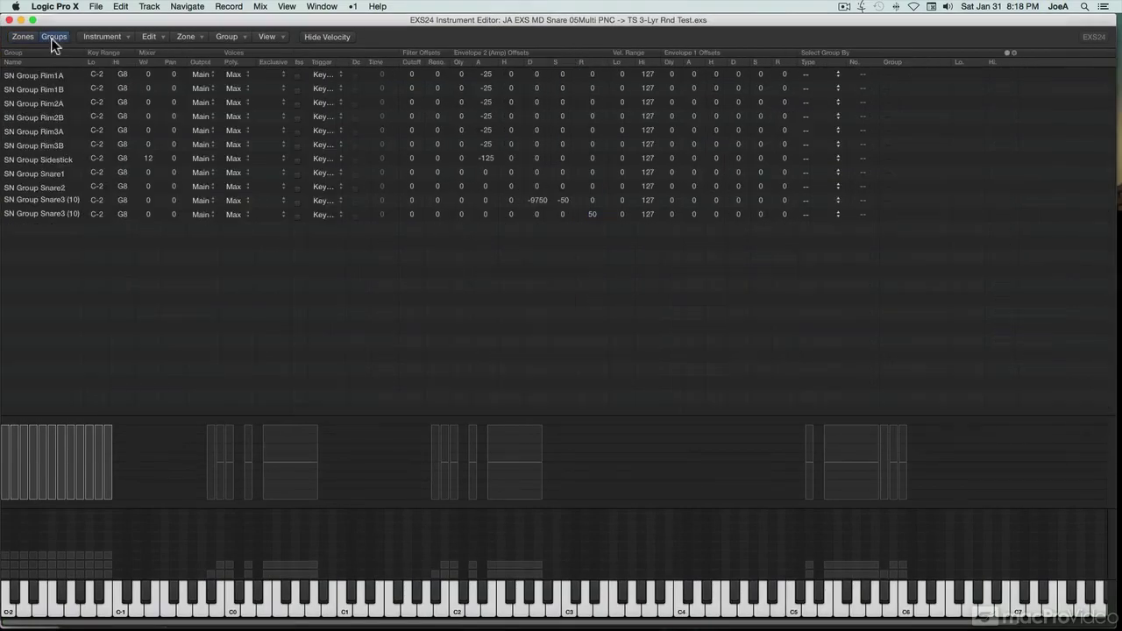
{"action": "left_click", "coordinate": [22, 37]}
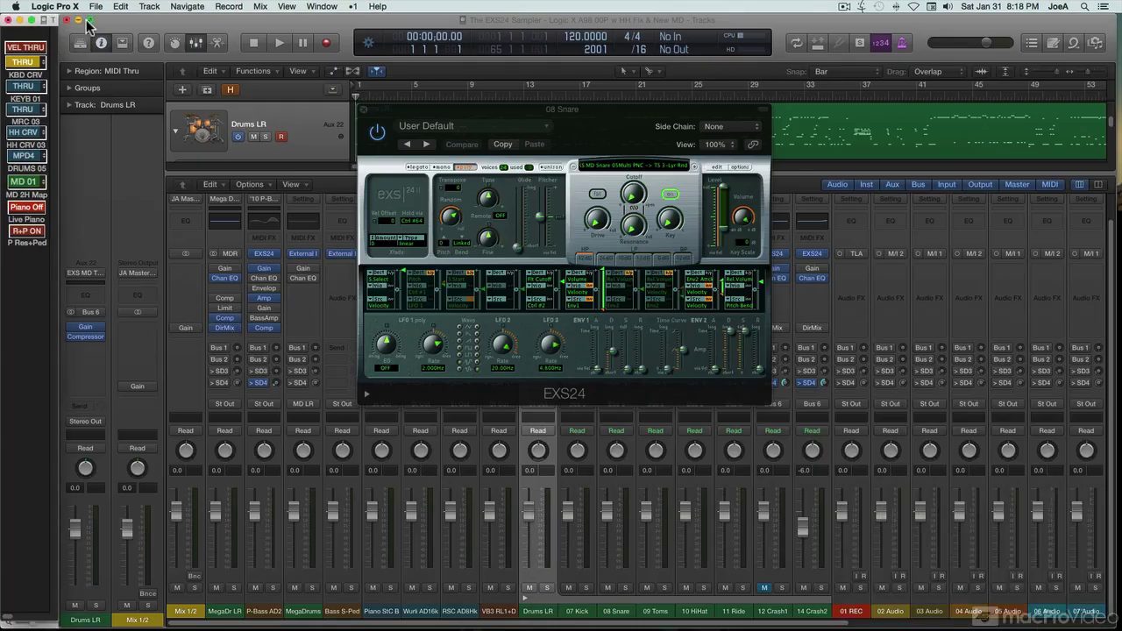
{"action": "left_click", "coordinate": [365, 396]}
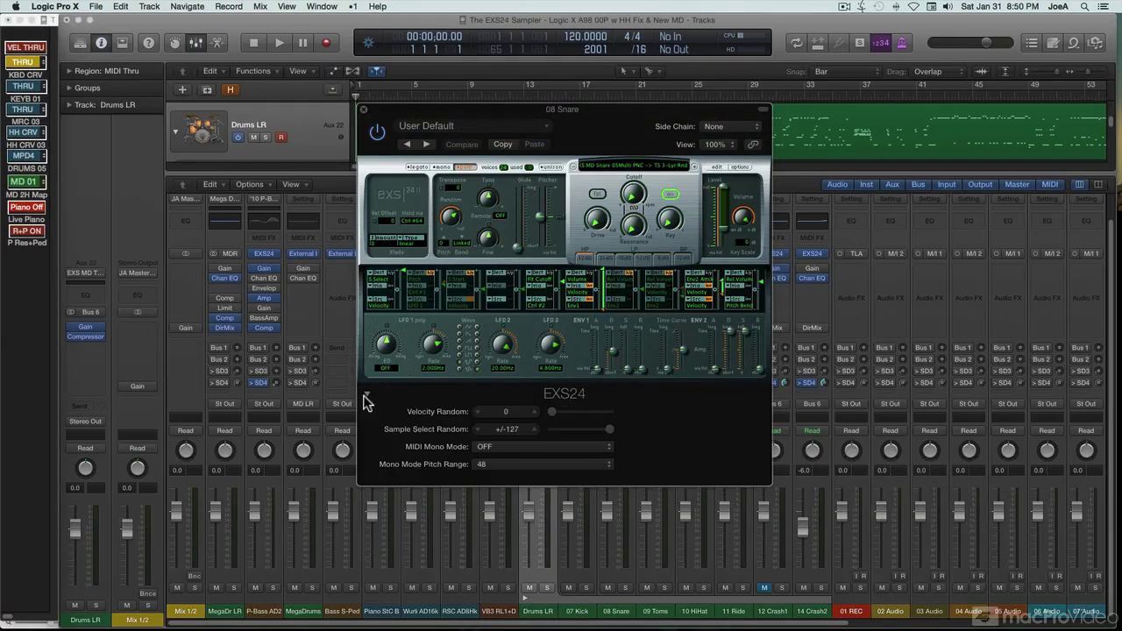
{"action": "left_click", "coordinate": [365, 395]}
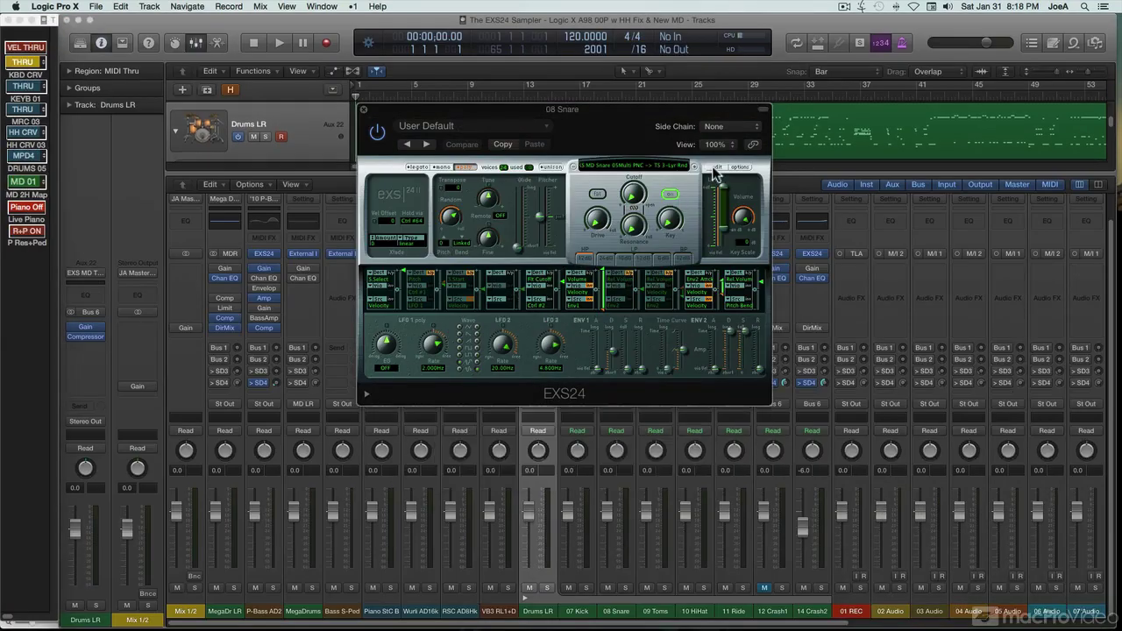
{"action": "left_click", "coordinate": [715, 168]}
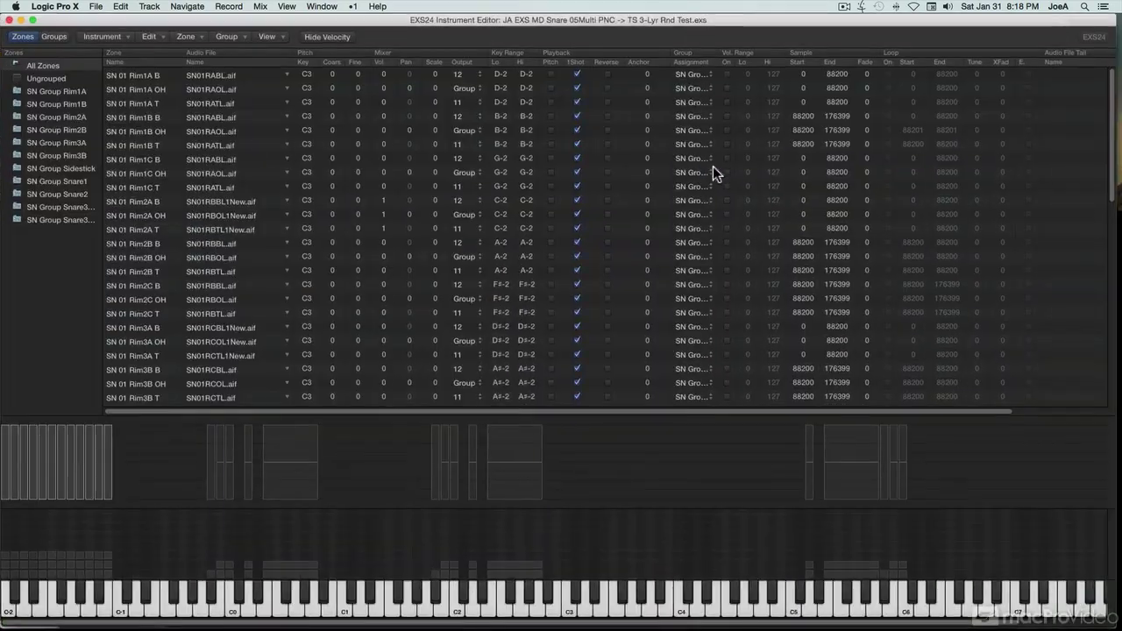
{"action": "left_click", "coordinate": [53, 37]}
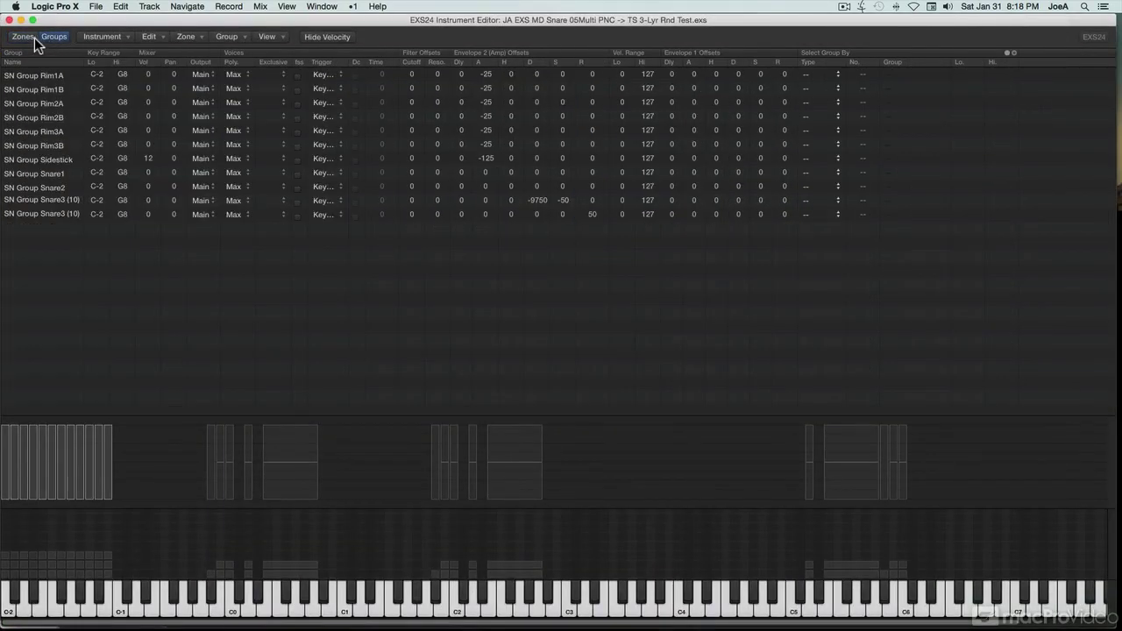
{"action": "left_click", "coordinate": [31, 38]}
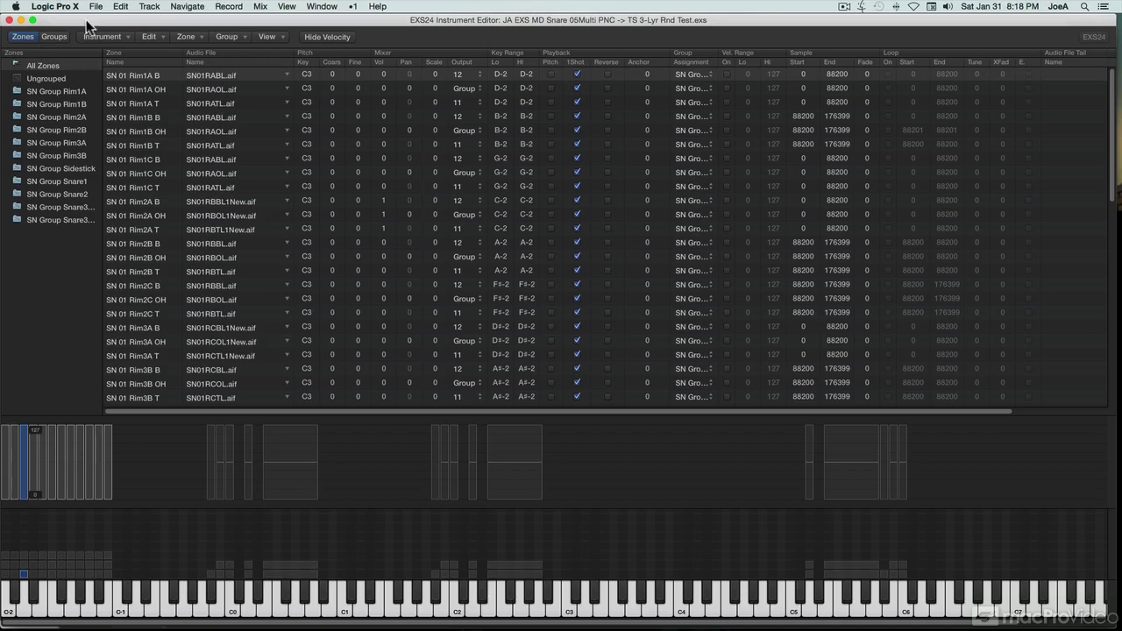
Step: Close the editor, reopen the 08 Snare EXS24 window, and show its options menu
{"action": "key", "text": "super+w"}
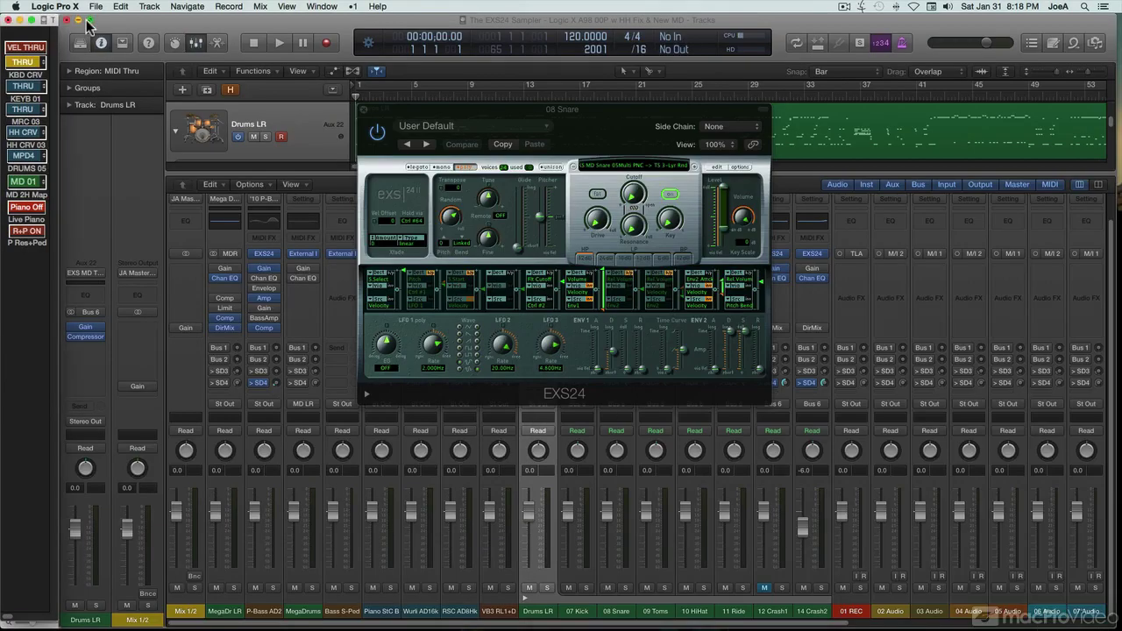
{"action": "left_click", "coordinate": [365, 112]}
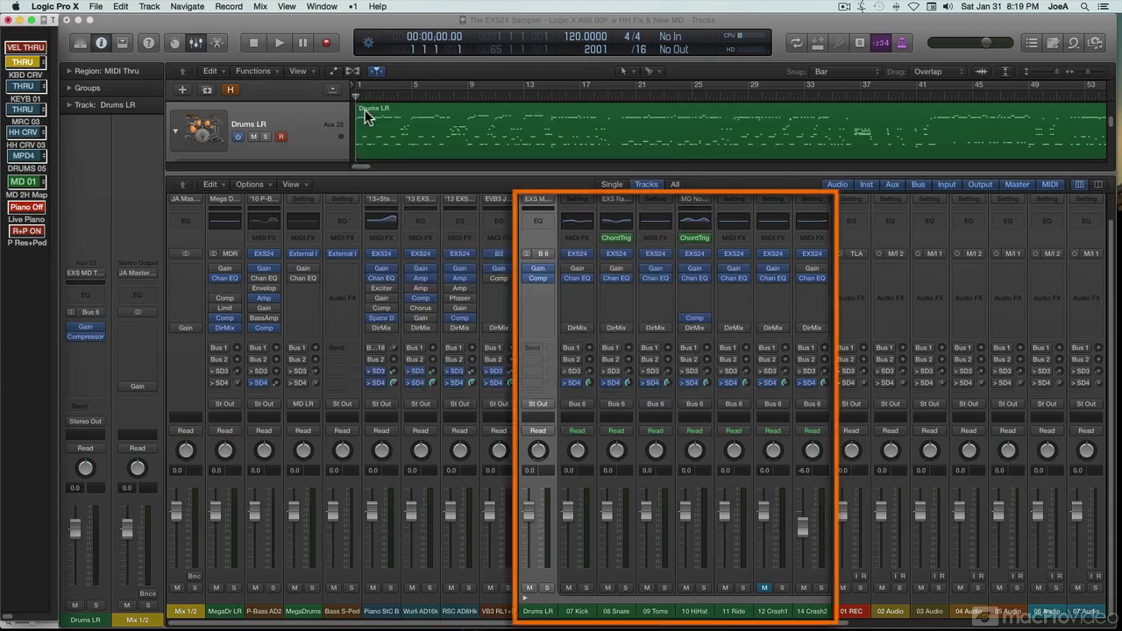
{"action": "left_click", "coordinate": [616, 253]}
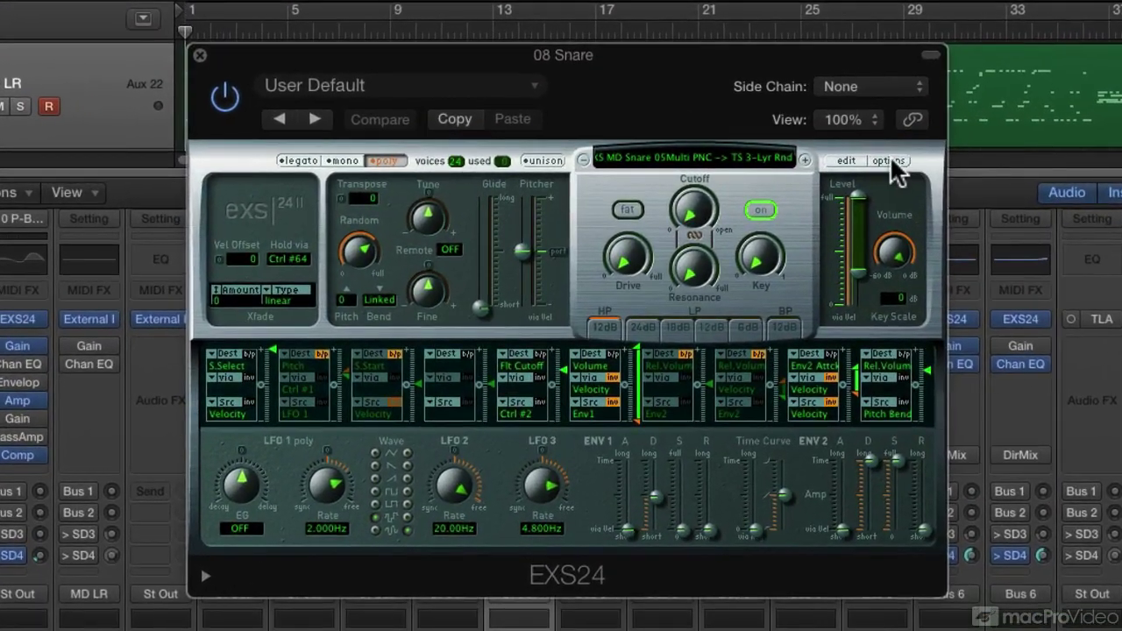
{"action": "left_click", "coordinate": [744, 165]}
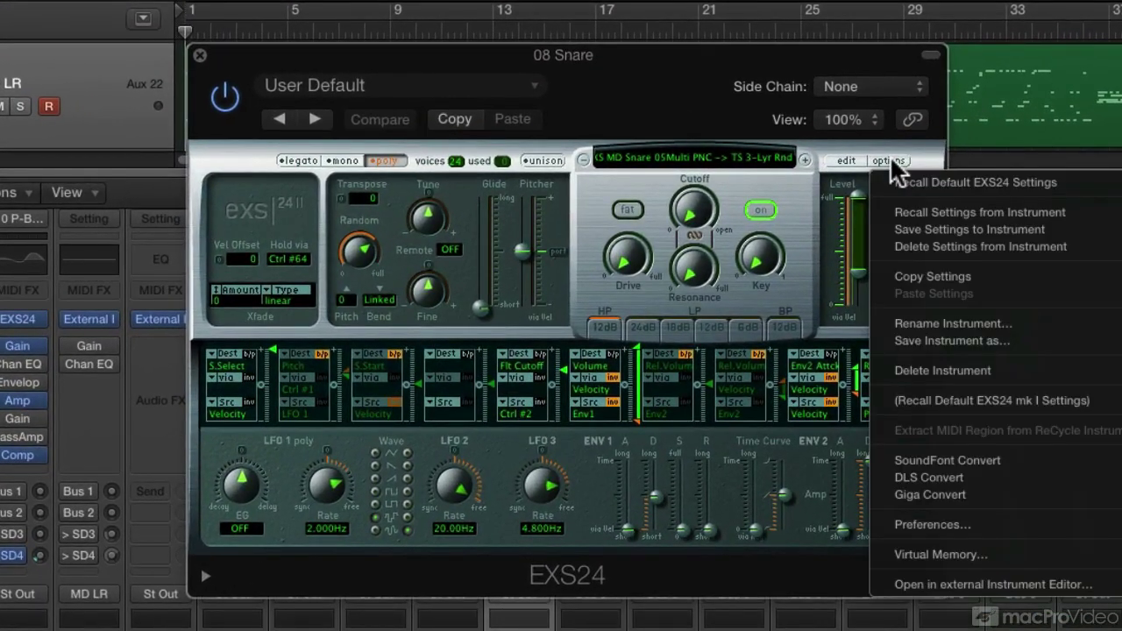